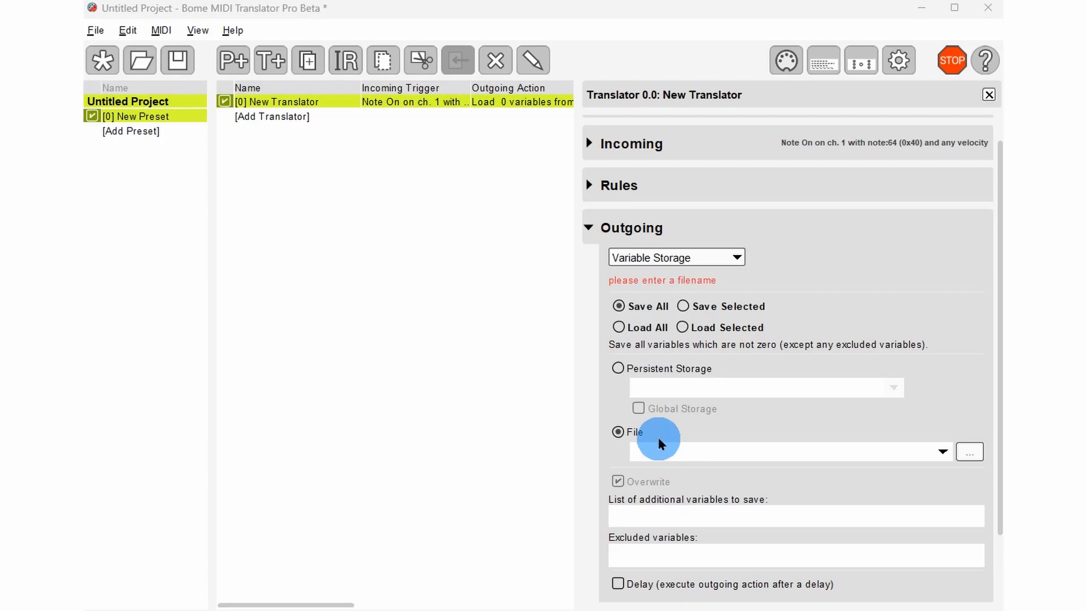
Step: Set the Save All action to use persistent storage named "My Storage"
click(616, 369)
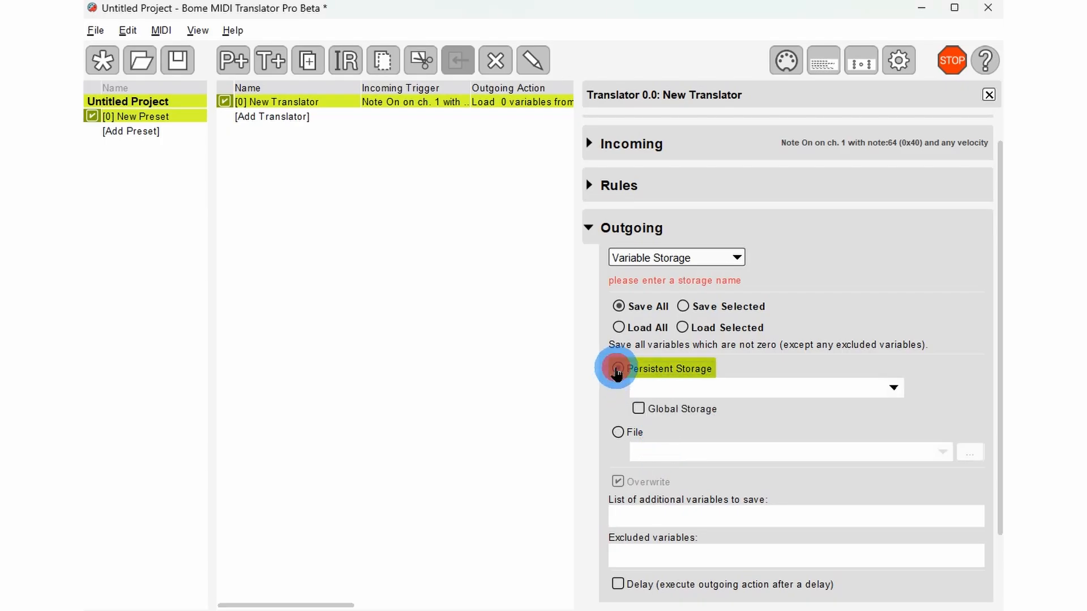
click(670, 391)
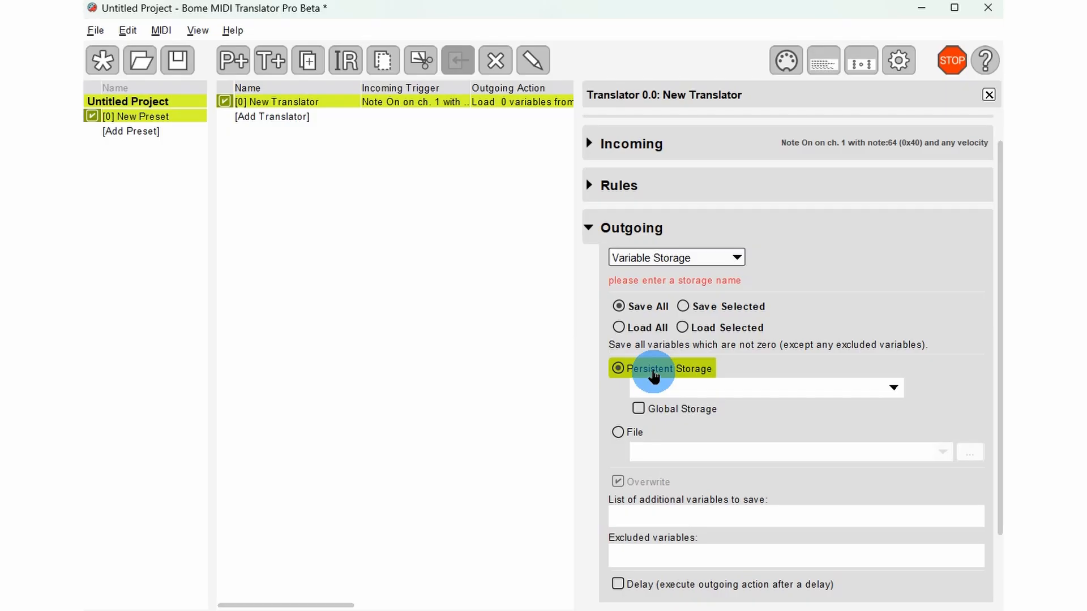
text(My Storage)
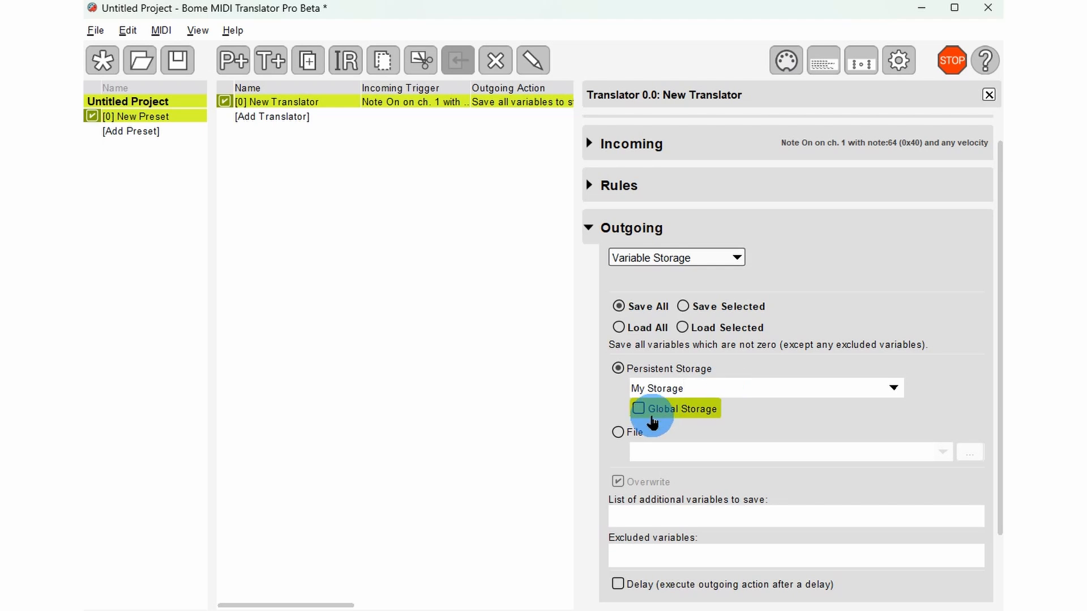
Step: Switch the Save All target to a file and choose the existing test-vs file in the Bome folder
click(618, 435)
click(972, 454)
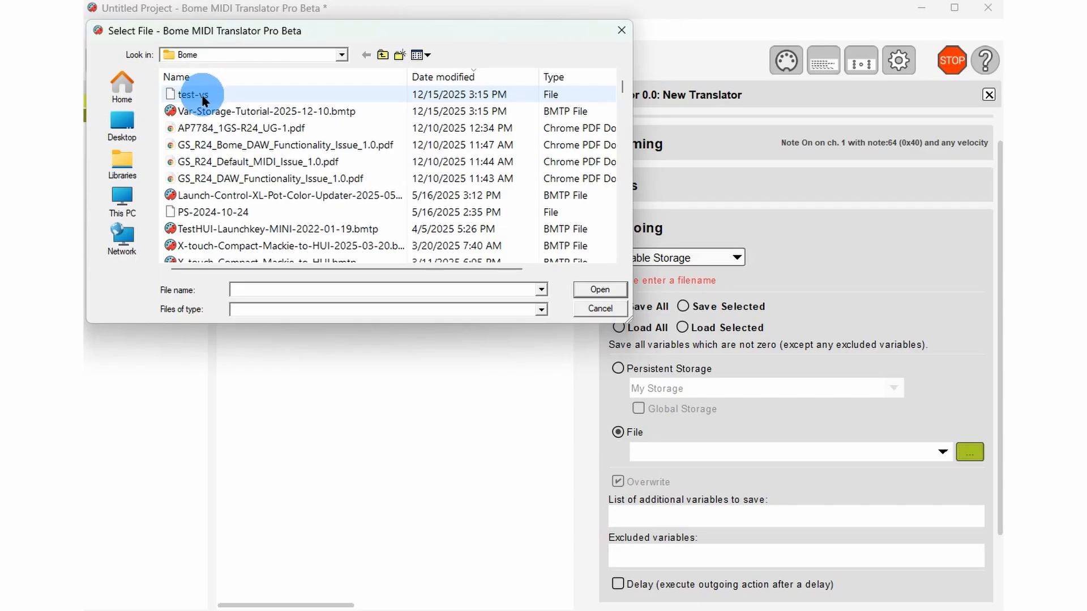
click(202, 95)
click(622, 295)
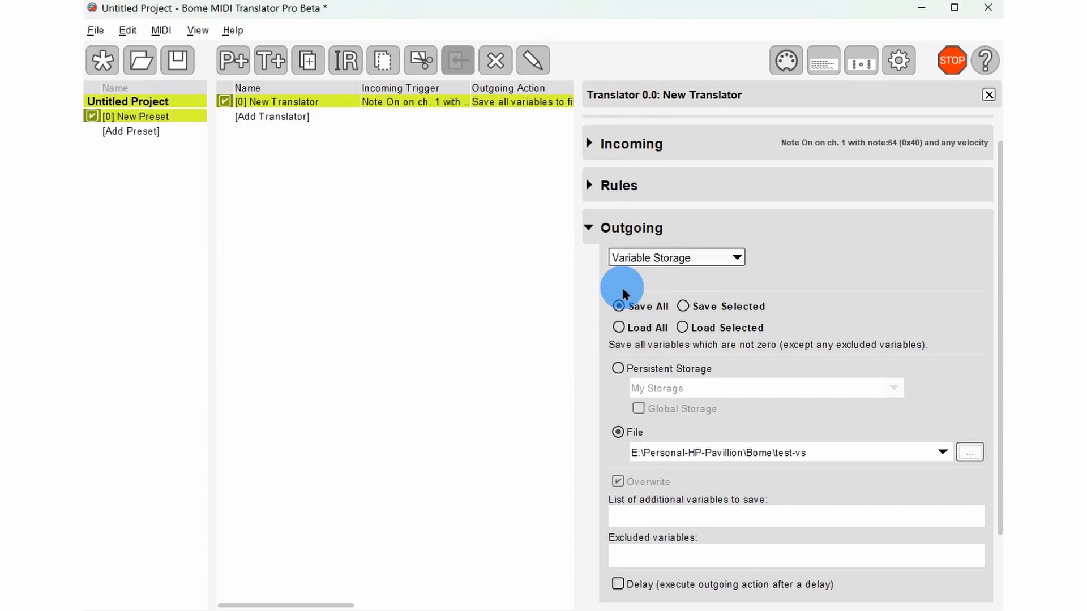
click(869, 455)
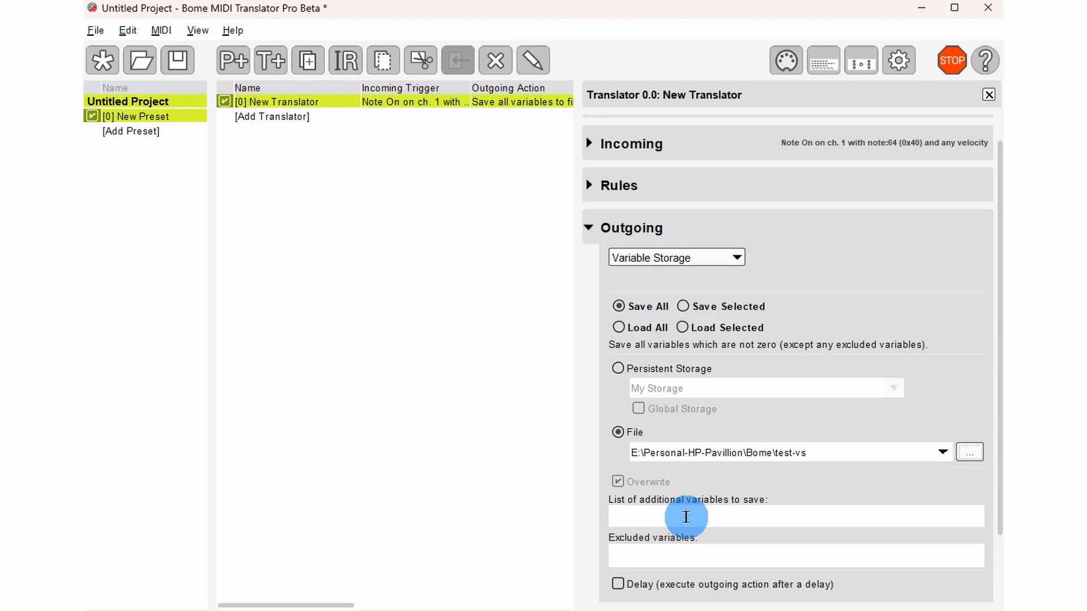
Step: List ga,gb as additional variables to save and za,zb as excluded variables
click(636, 512)
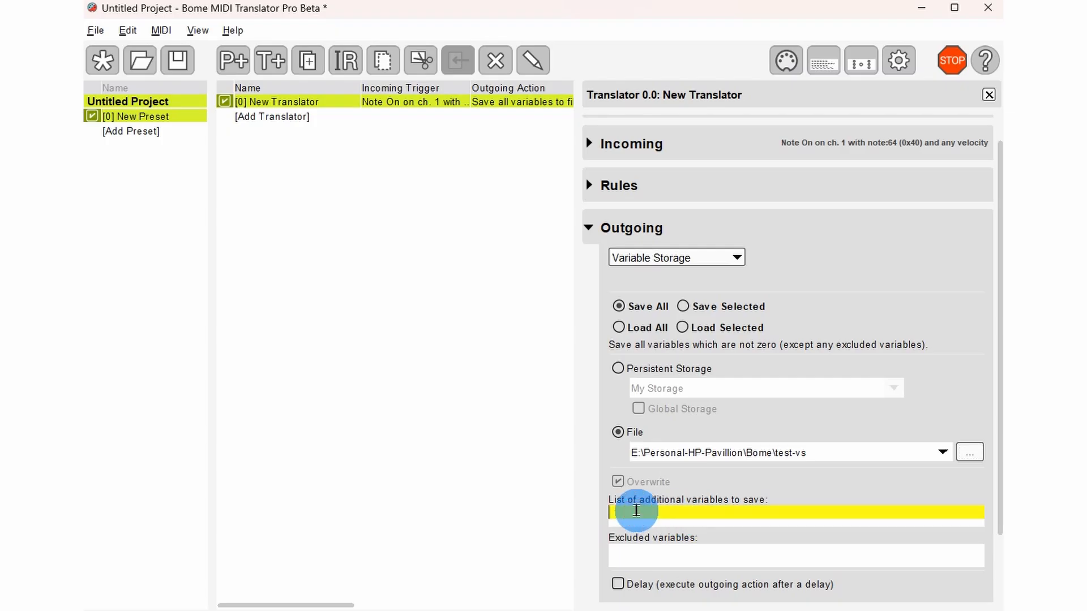
text(ga,gb)
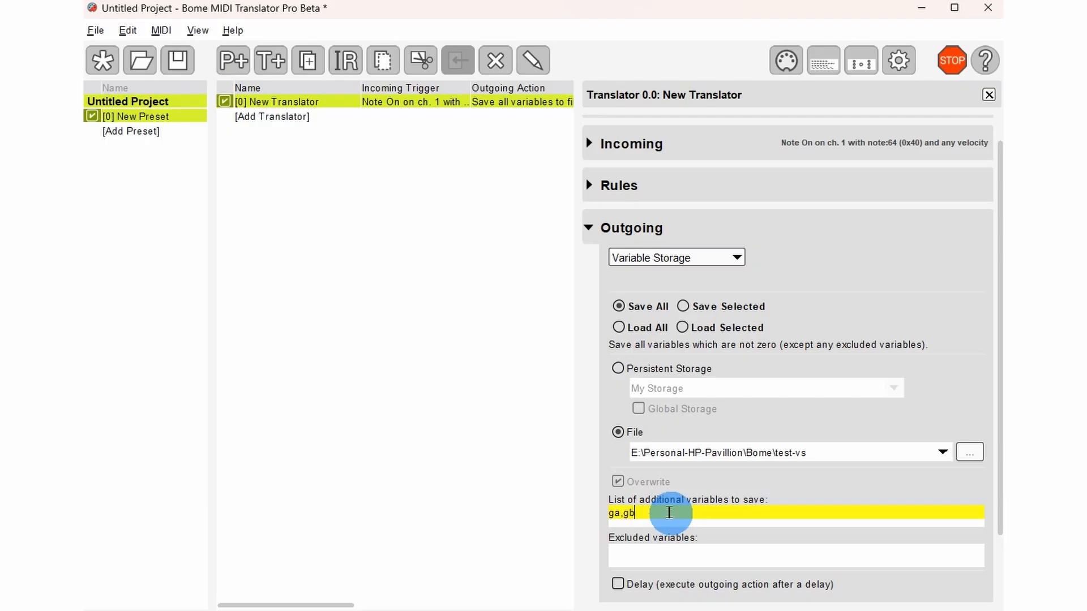
click(644, 550)
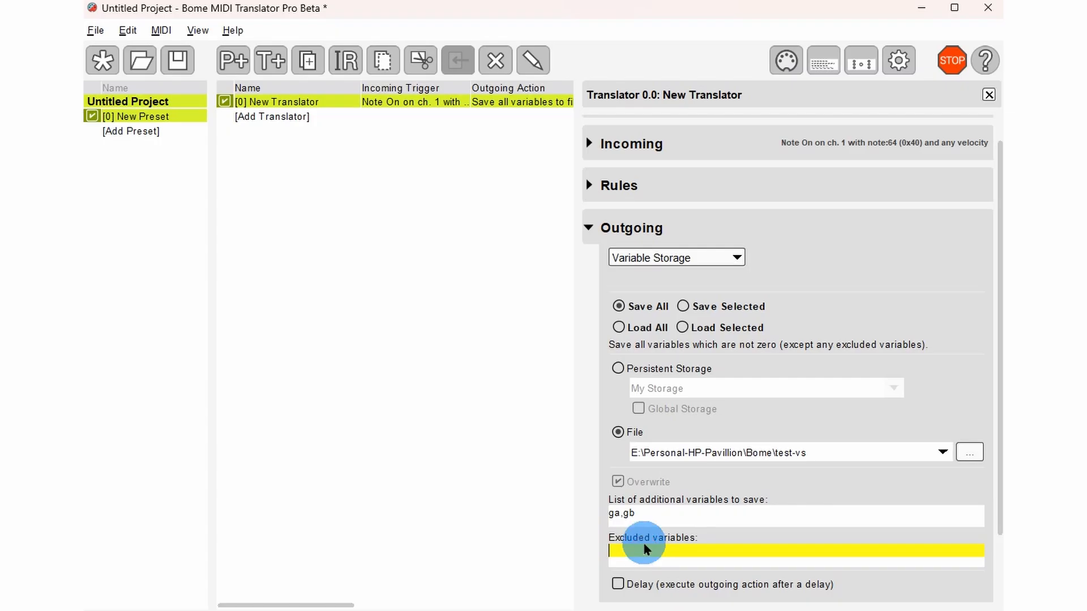
text(za,zb)
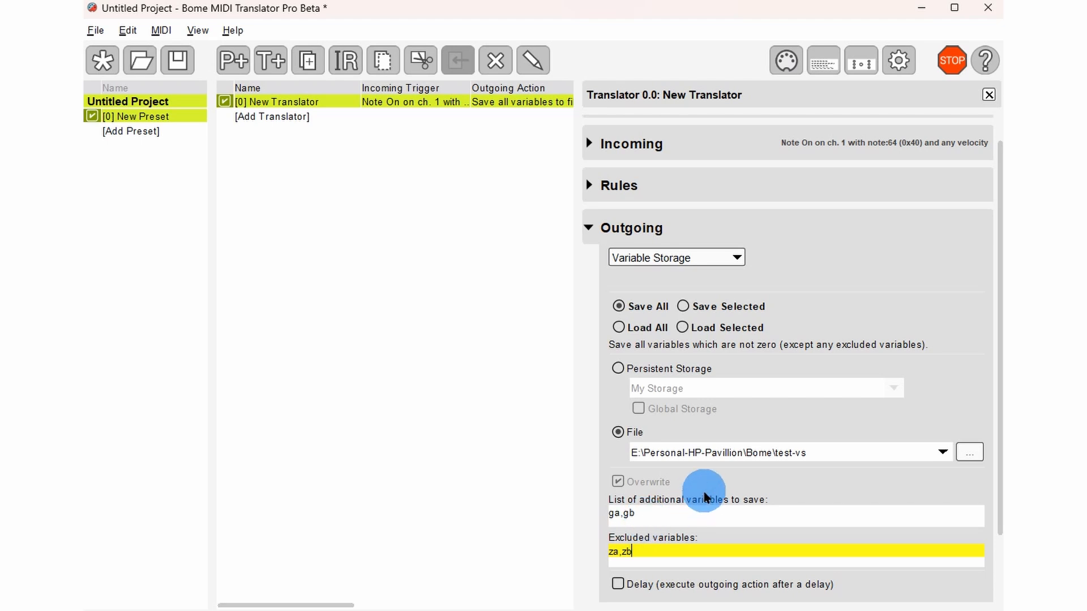
Step: Change the storage action to Save Selected with Overwrite enabled
click(684, 308)
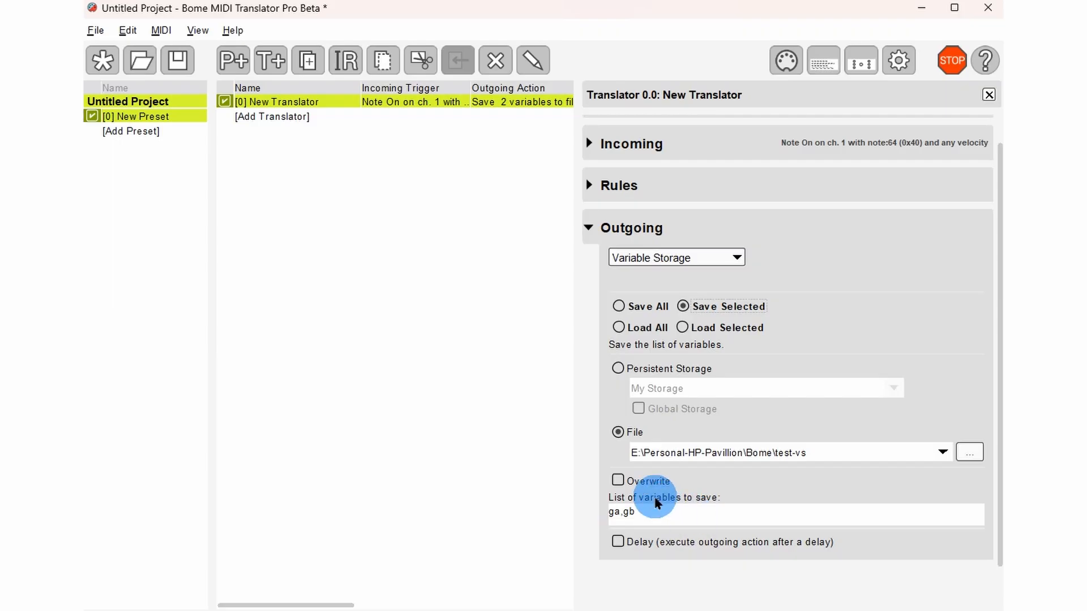
click(623, 481)
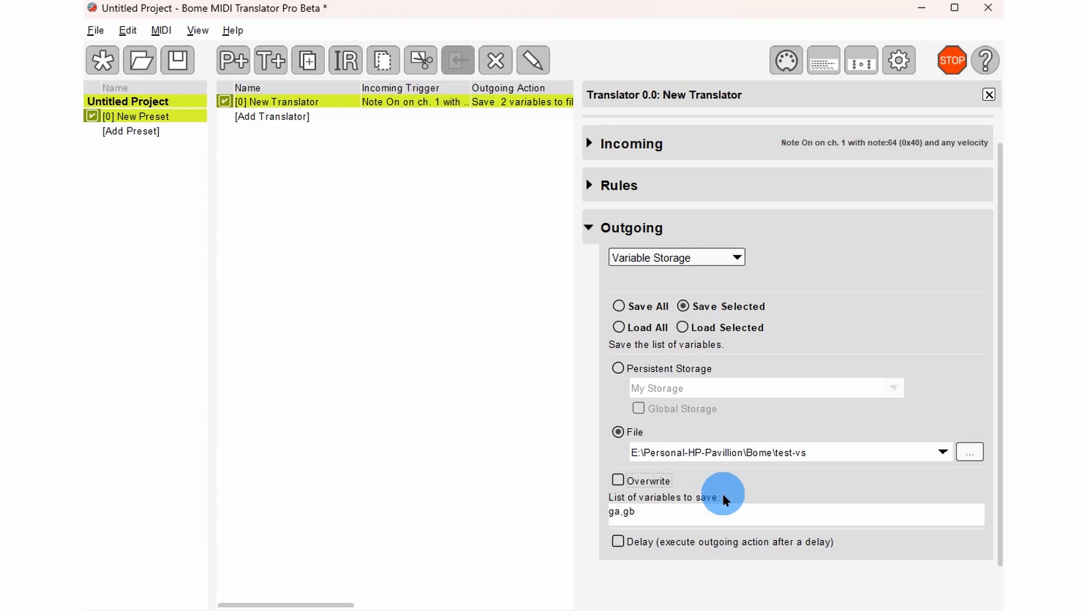
click(619, 481)
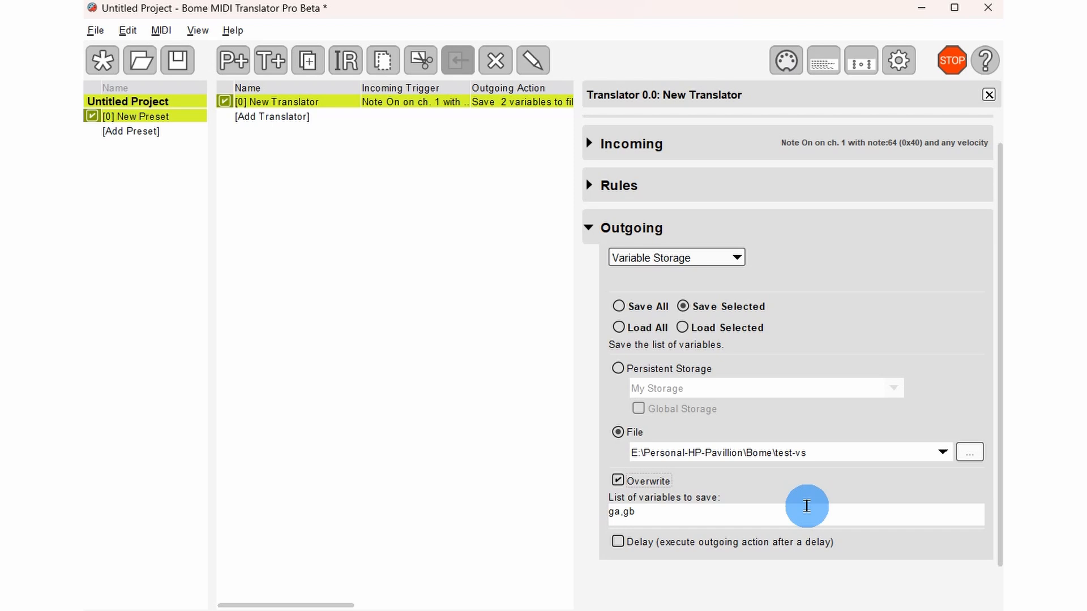
Step: Set the action to Load All from persistent storage with Clear all variables first disabled, and switch it to Load Selected
click(619, 327)
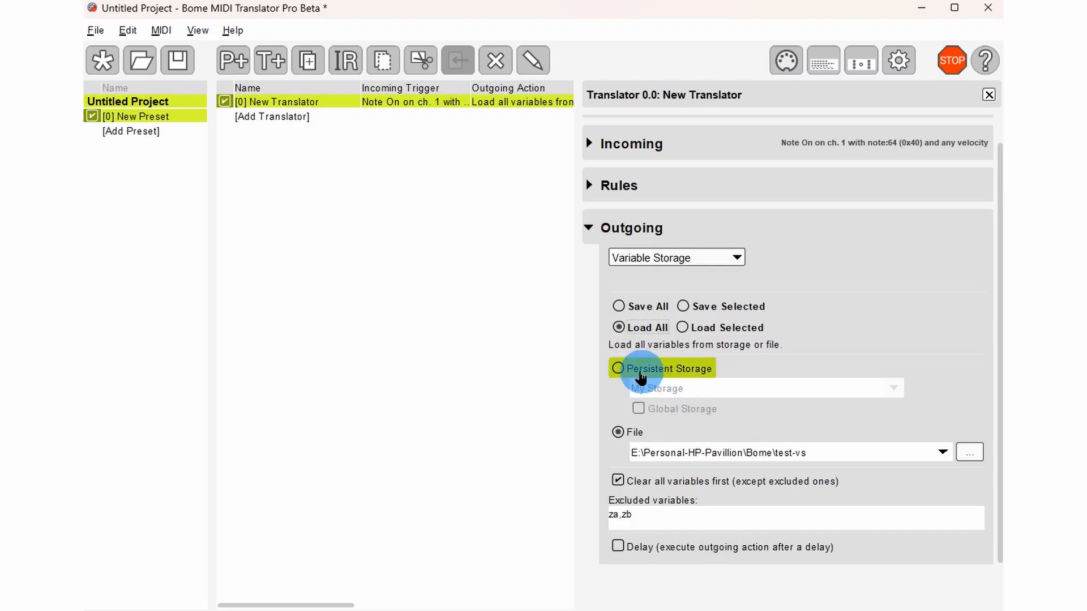
click(621, 370)
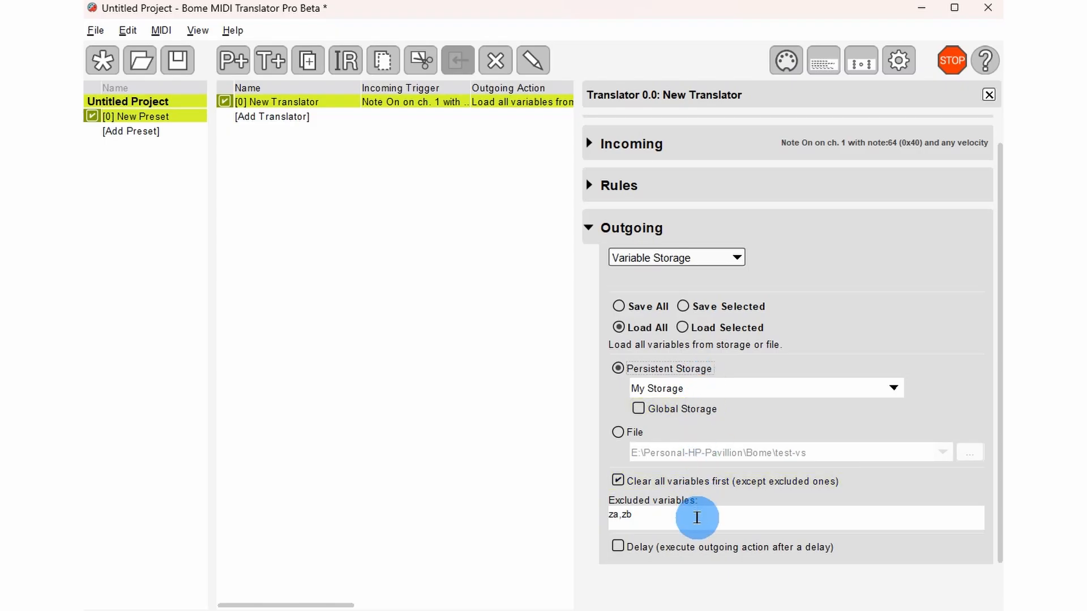
click(619, 482)
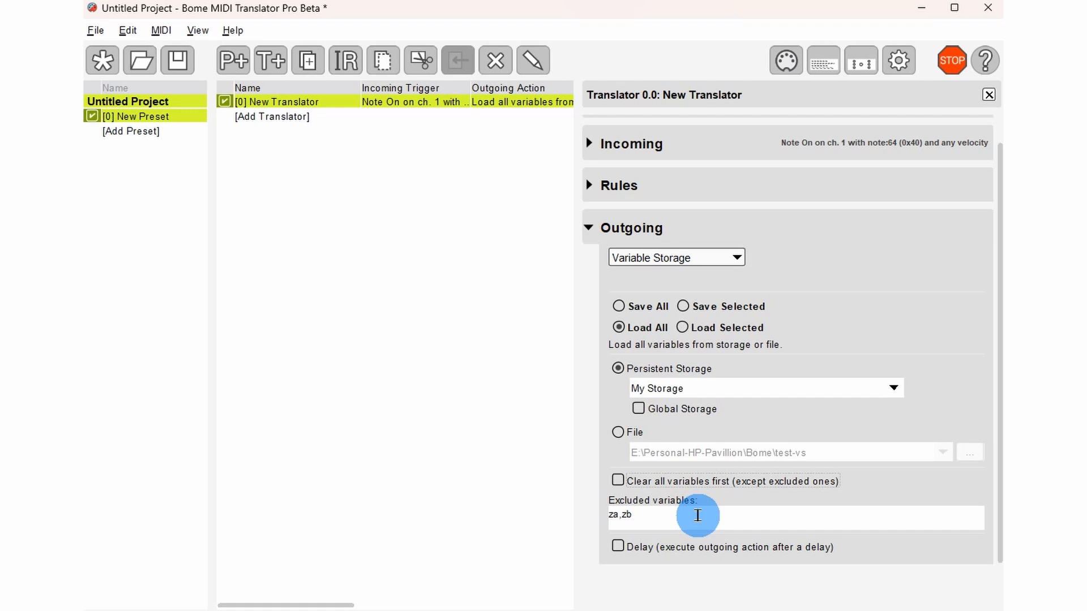
click(683, 328)
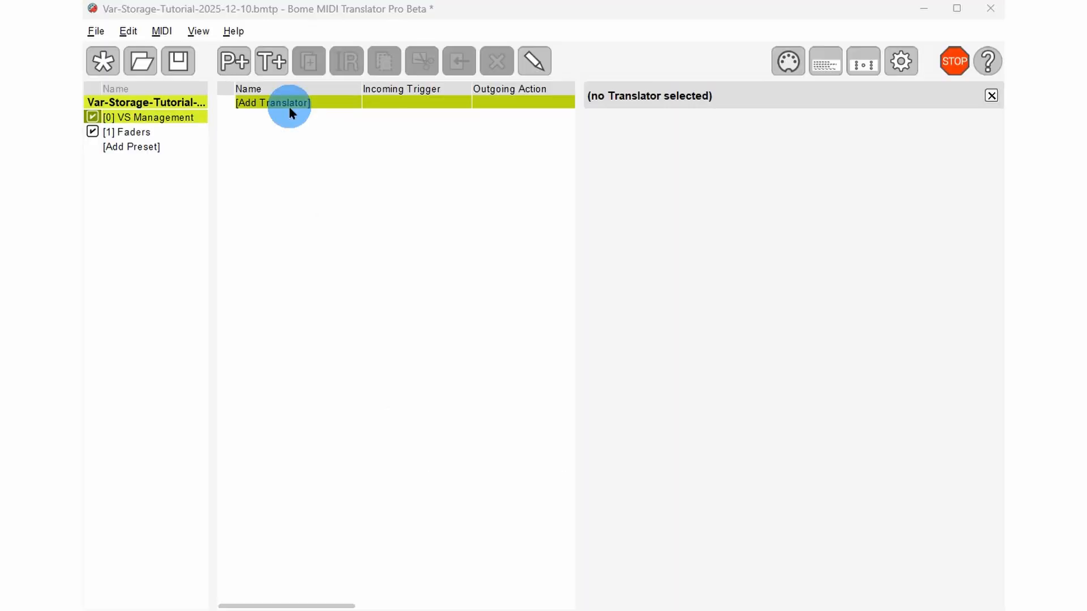
Step: Set the new translator's incoming trigger in VS Management to the Project event "Project file is closed"
click(286, 103)
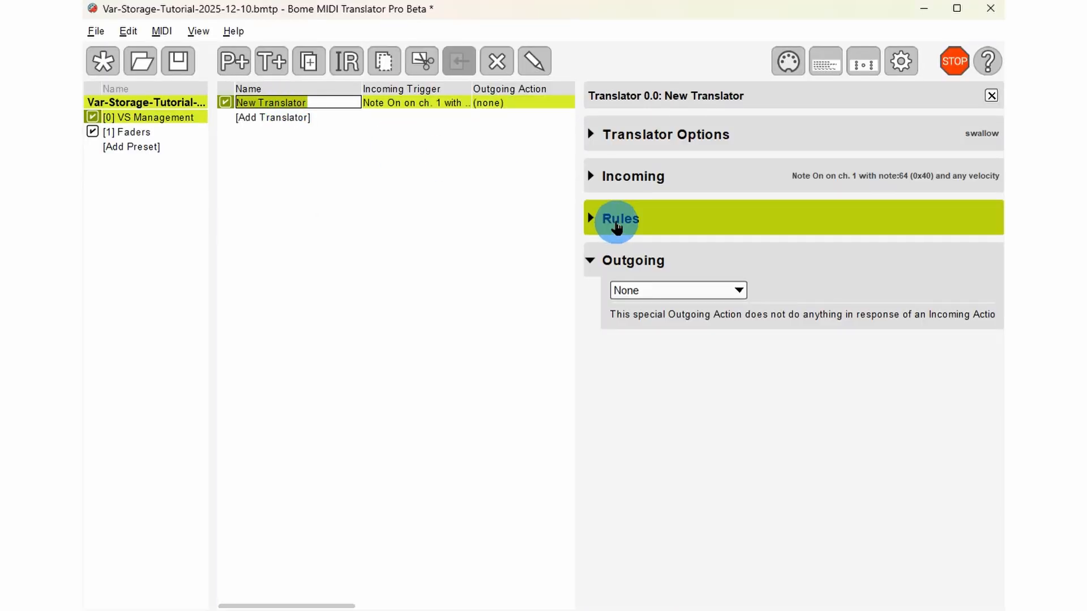
click(590, 176)
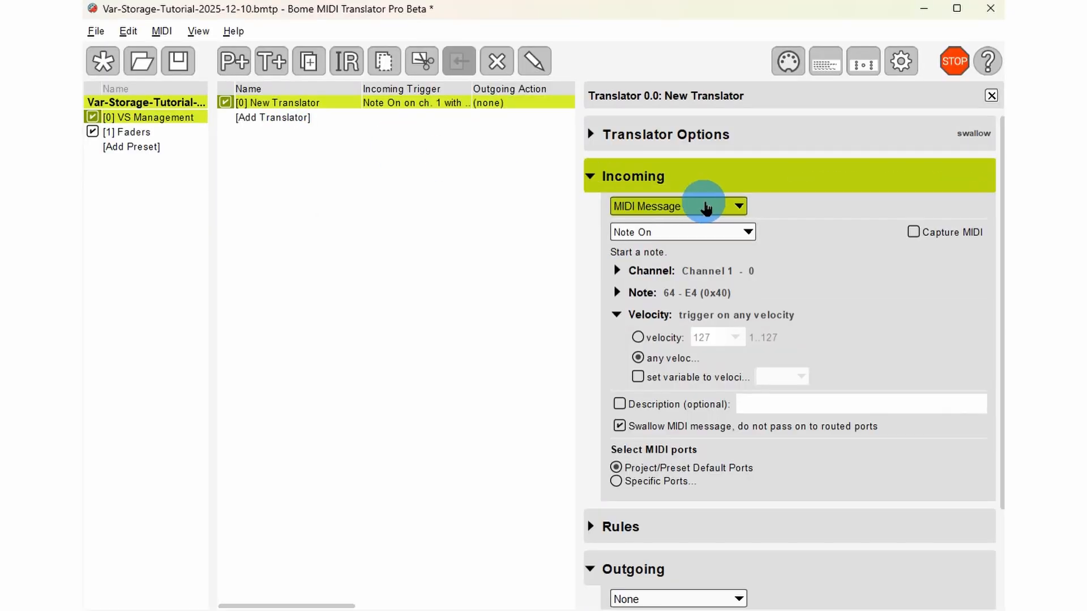
click(742, 209)
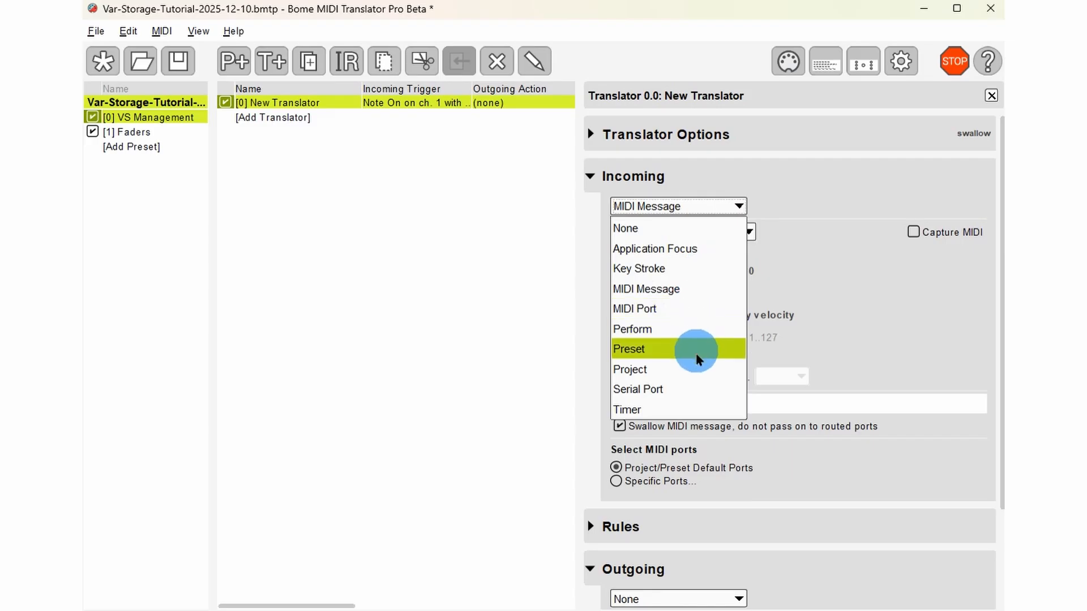
click(696, 368)
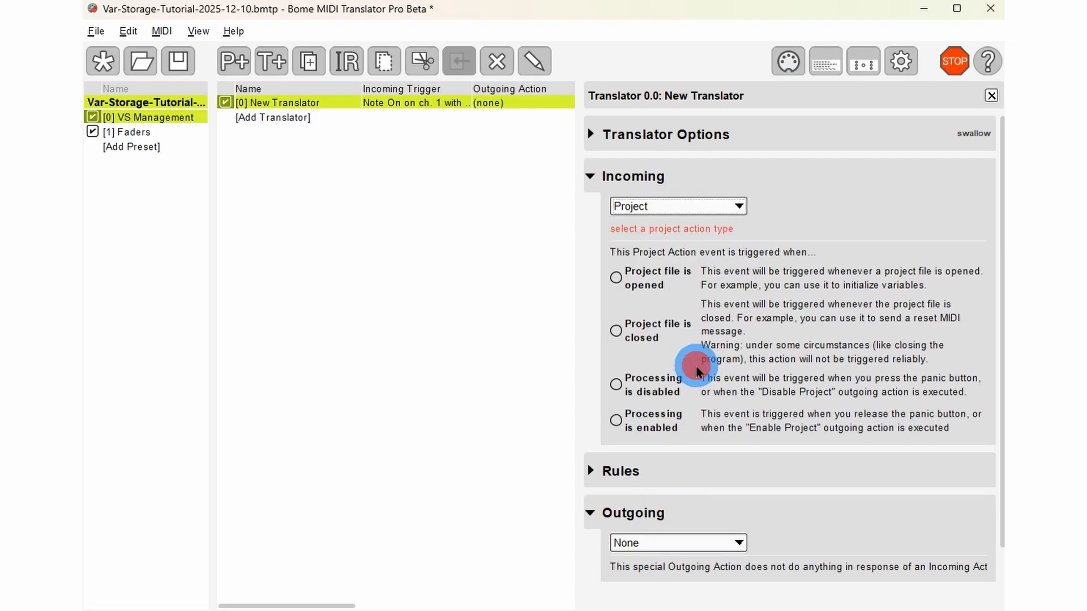
click(617, 332)
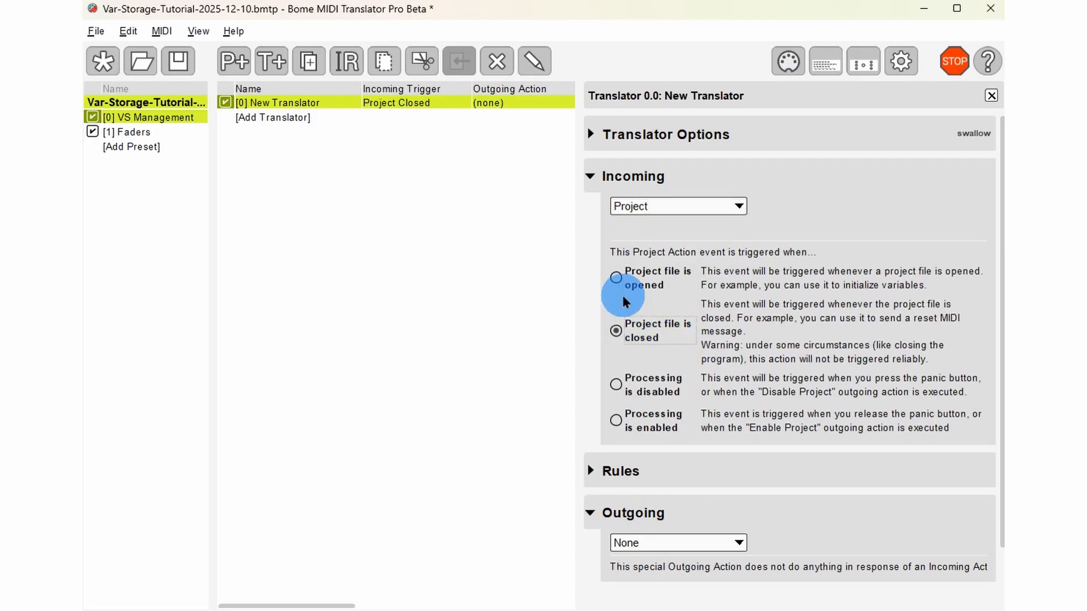
Step: Duplicate the Project Closed translator and set the copy's trigger to "Project file is opened"
right_click(388, 104)
click(417, 243)
click(617, 256)
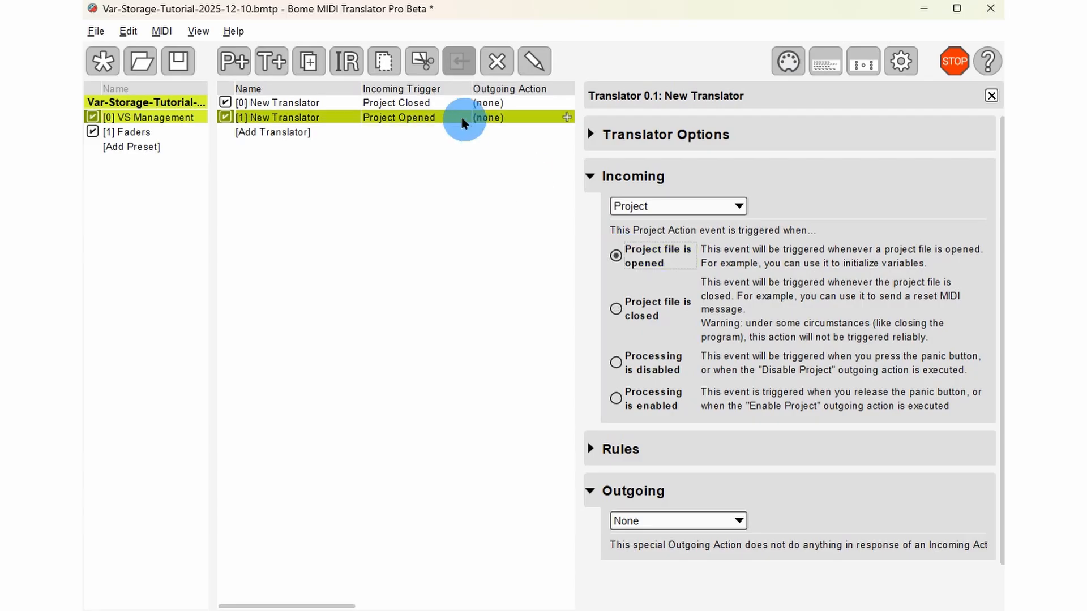
Step: Give the Project Closed translator a Variable Storage outgoing action that saves all variables to persistent storage "MyStorage"
ctrl+click(456, 110)
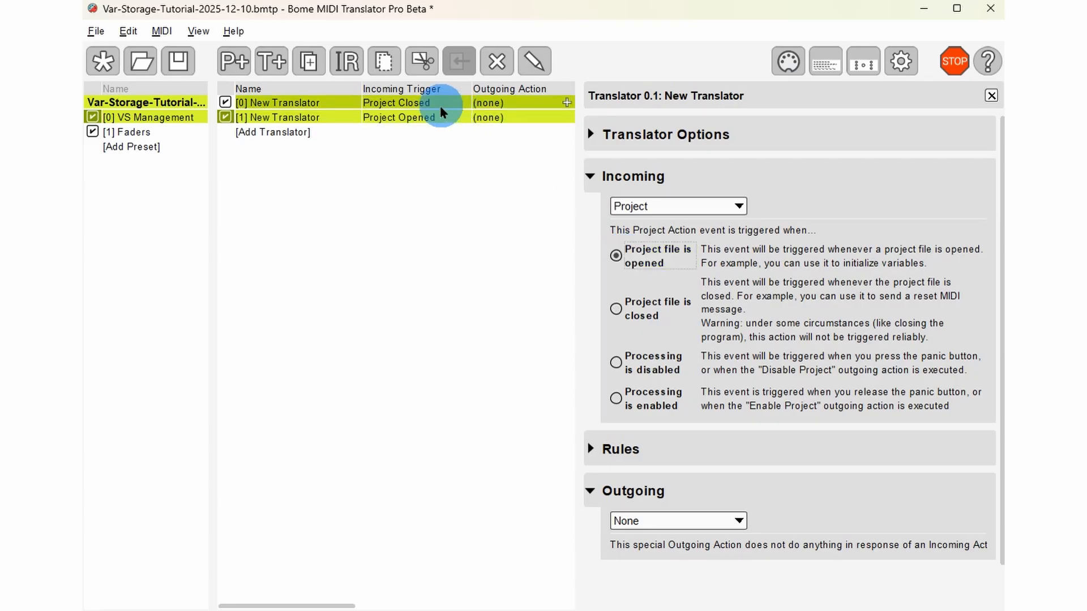
click(447, 103)
click(599, 176)
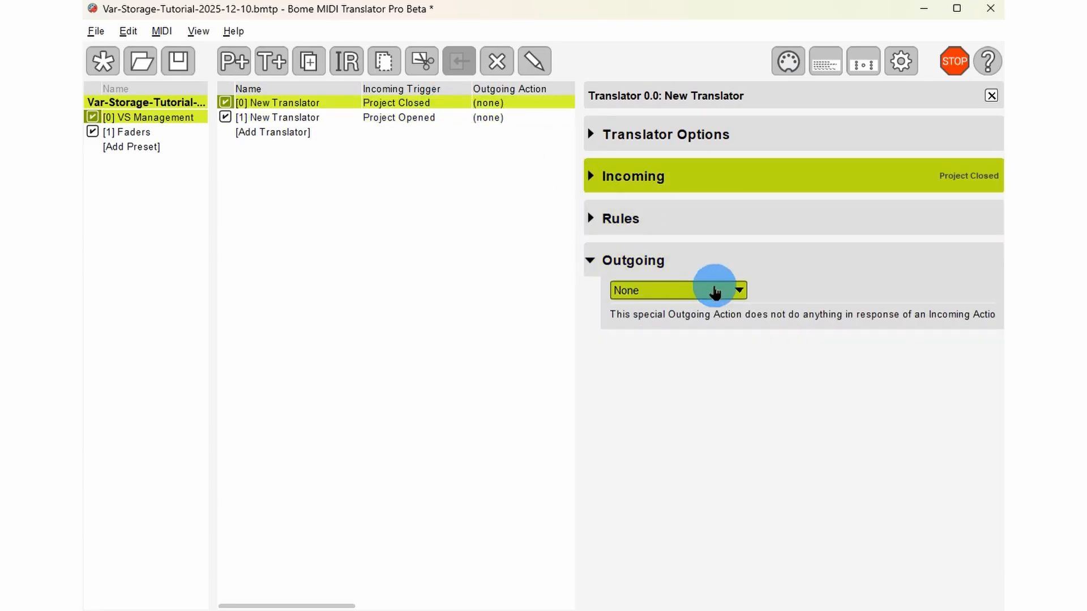
click(735, 288)
click(722, 589)
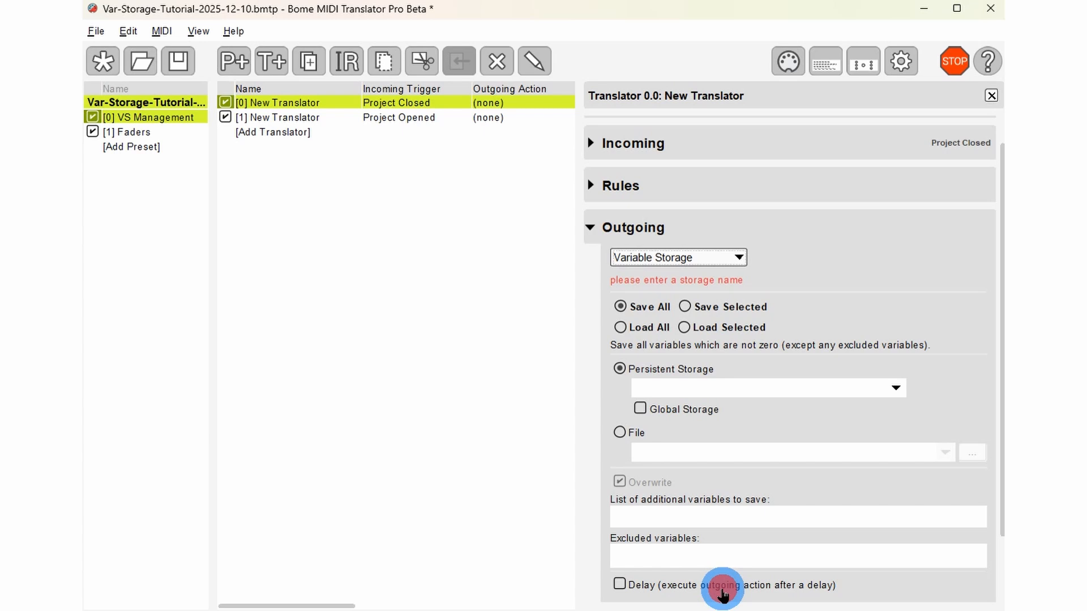
click(686, 386)
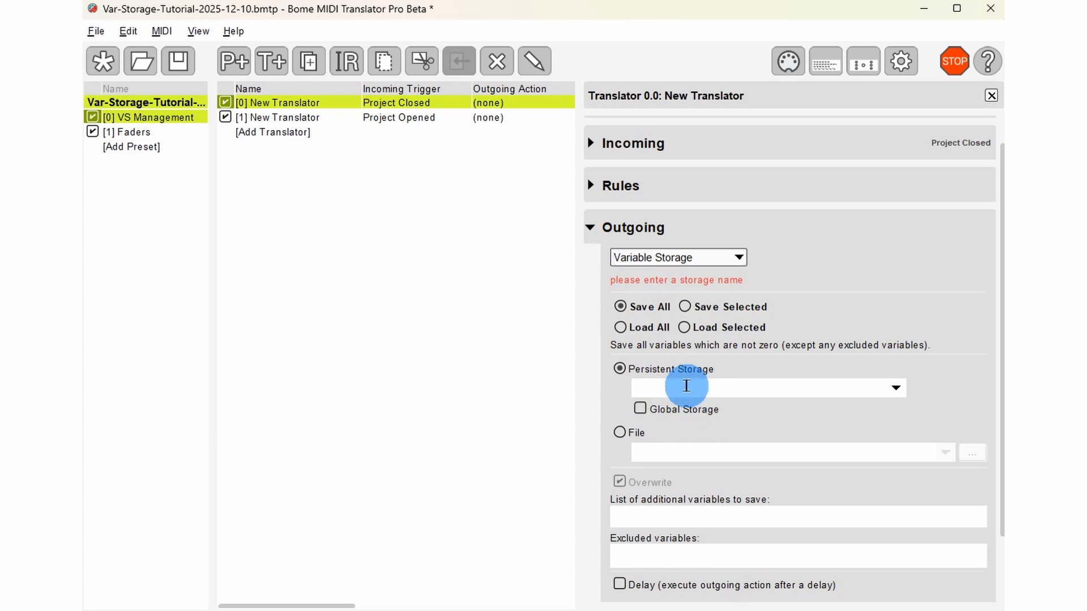
text(MyStorage)
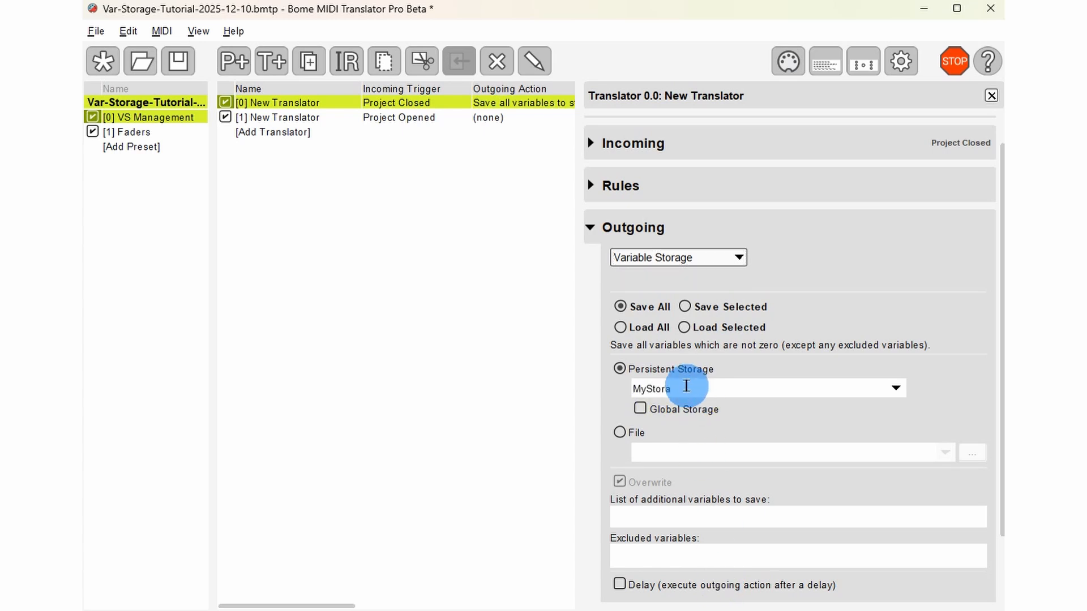
Step: Exclude the variables z0,z1 from the Project Closed save action
click(663, 558)
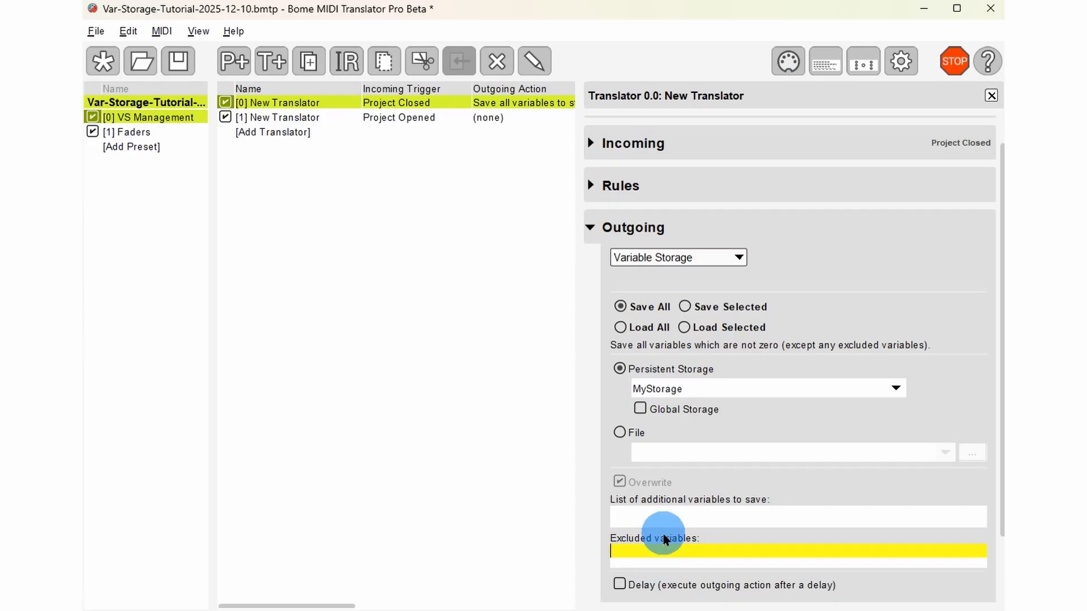
text(z0,z1)
Step: Give the Project Opened translator a Variable Storage action that loads all variables from MyStorage, with the excluded variables list emptied
click(427, 120)
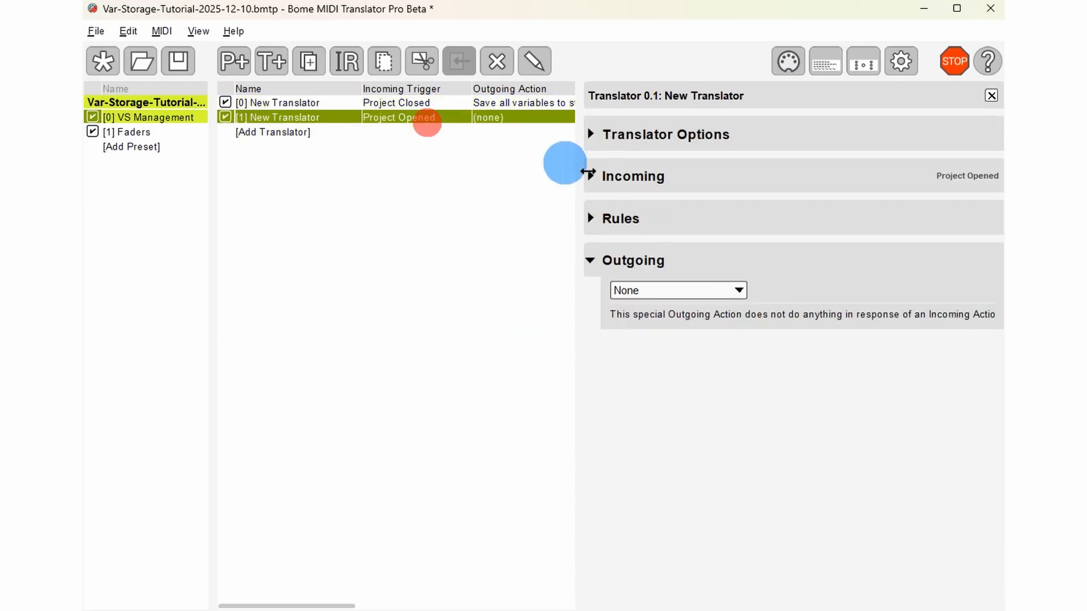
click(739, 290)
click(703, 592)
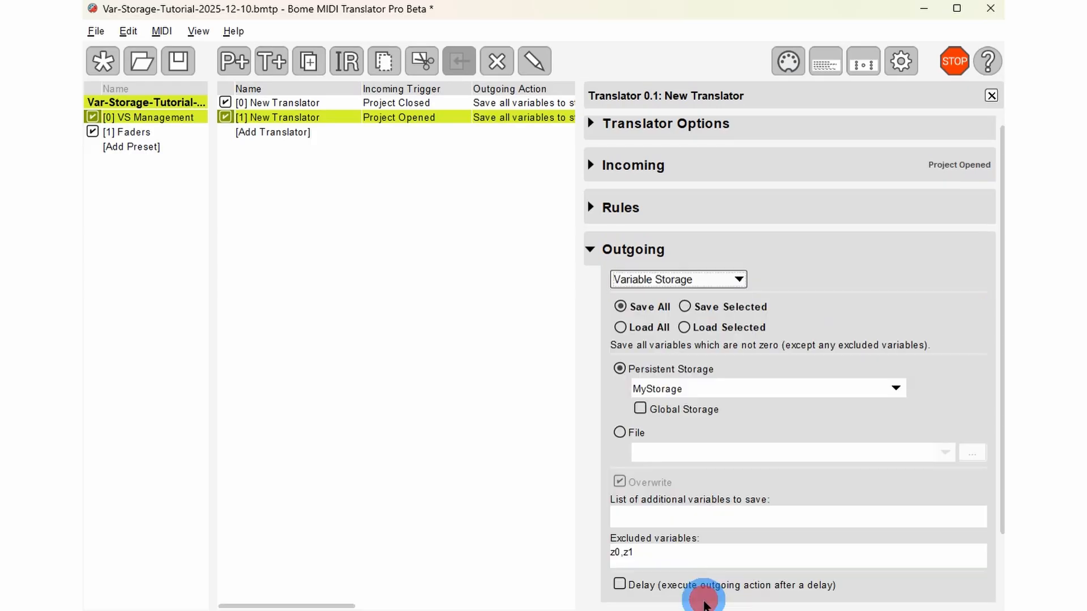
click(621, 328)
drag(650, 514, 586, 515)
key(Delete)
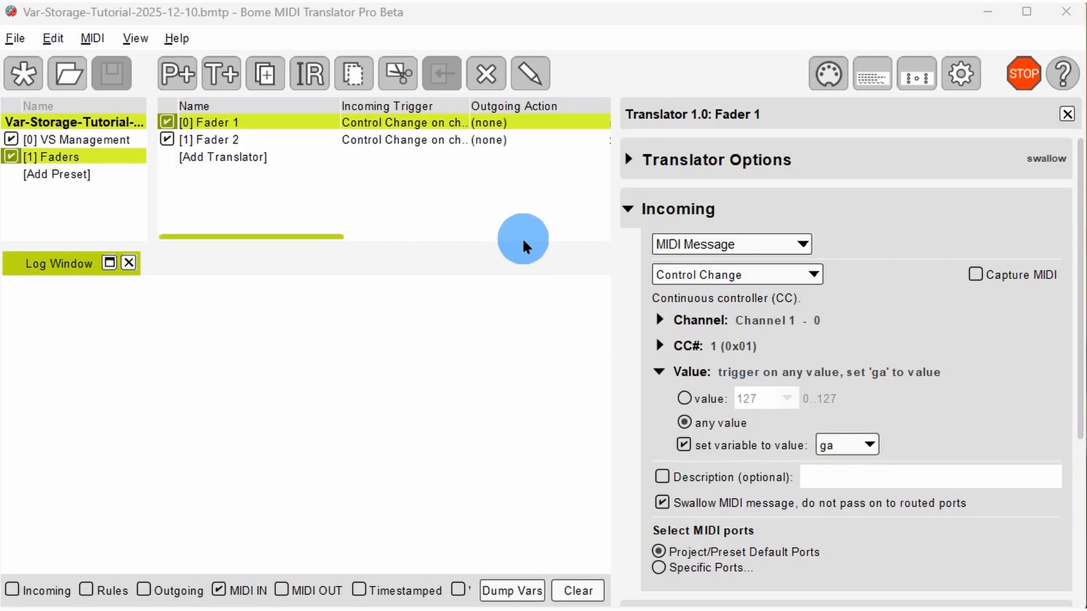
Step: Select the Fader 2 translator for review, and dump the values of all global variables to the log
click(198, 141)
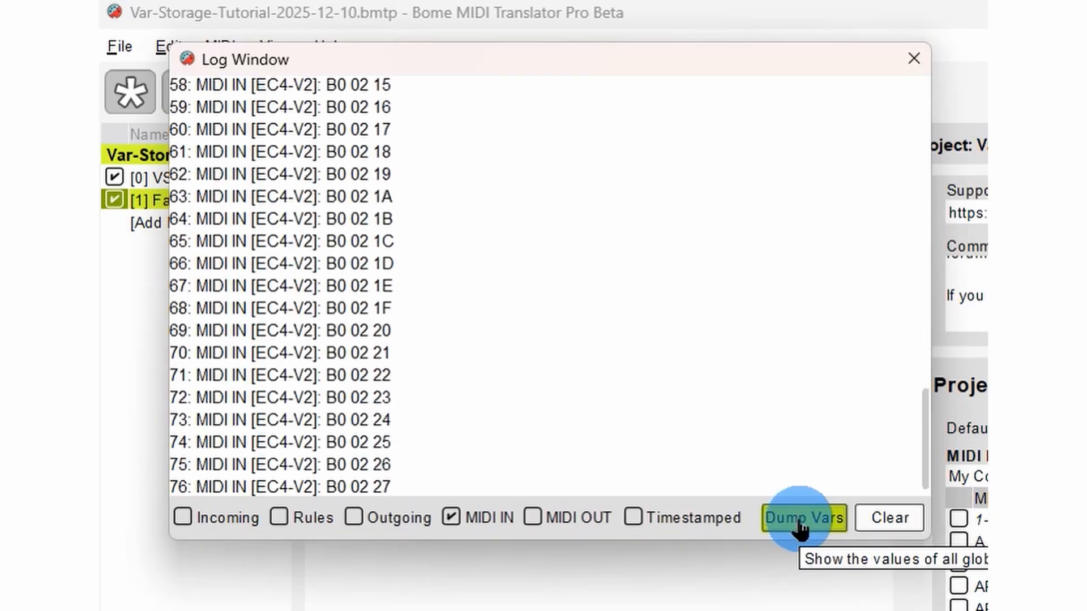
click(800, 529)
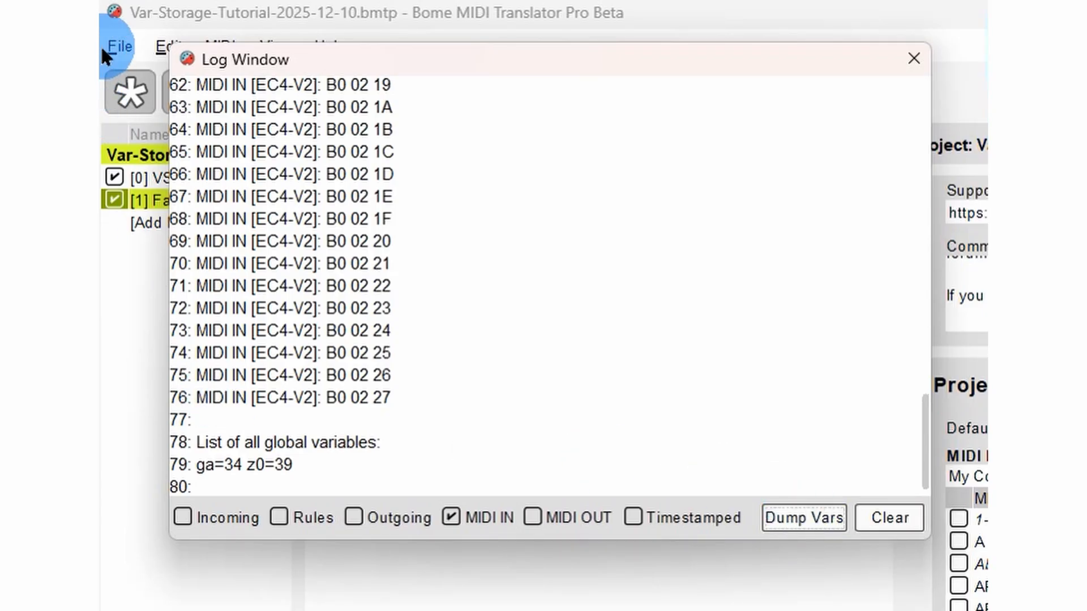
Step: Close the Var-Storage-Tutorial project and clear the log
click(118, 47)
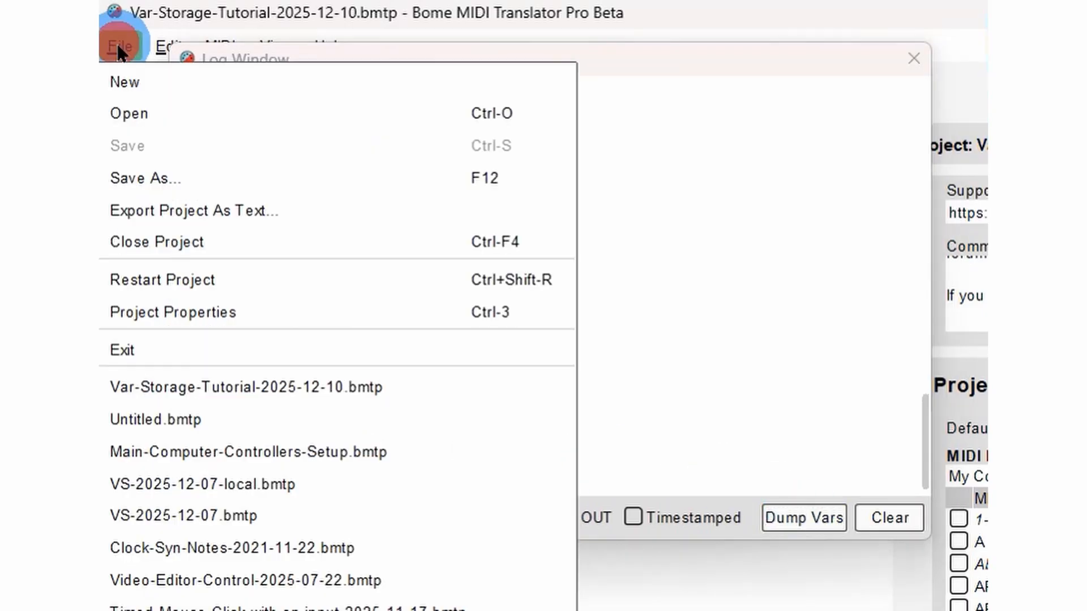
click(118, 243)
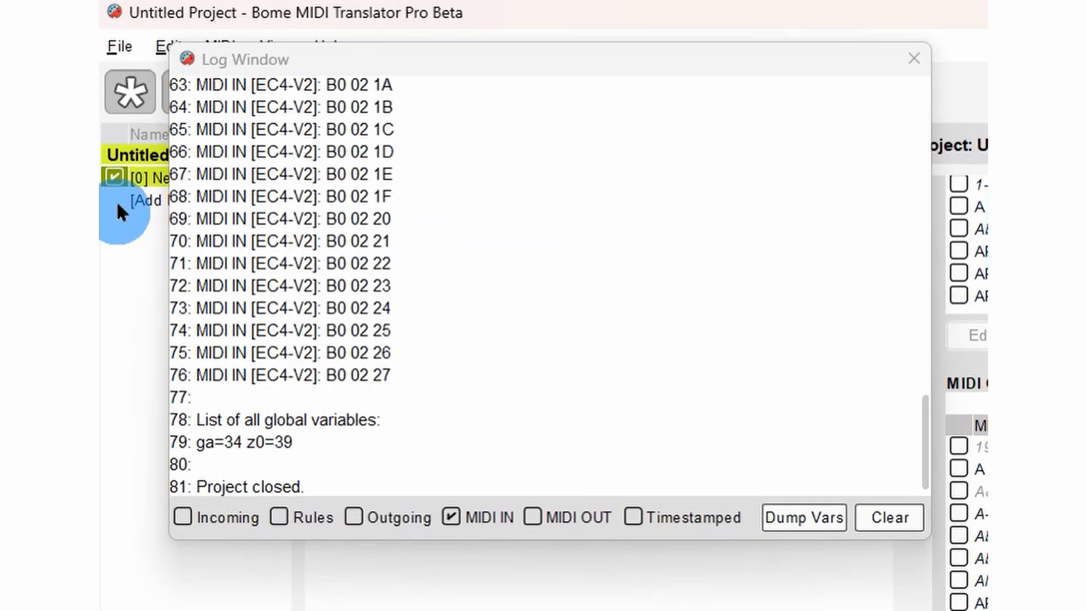
click(875, 524)
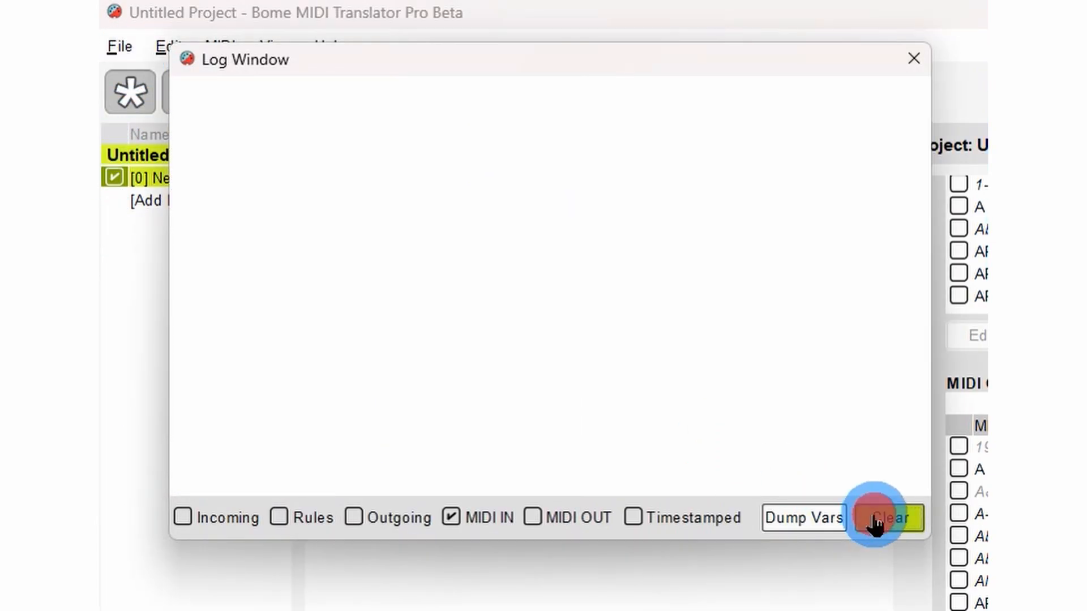
Step: Reopen the recent project Var-Storage-Tutorial-2025-12-10.bmtp and dump all global variables to the log
click(109, 47)
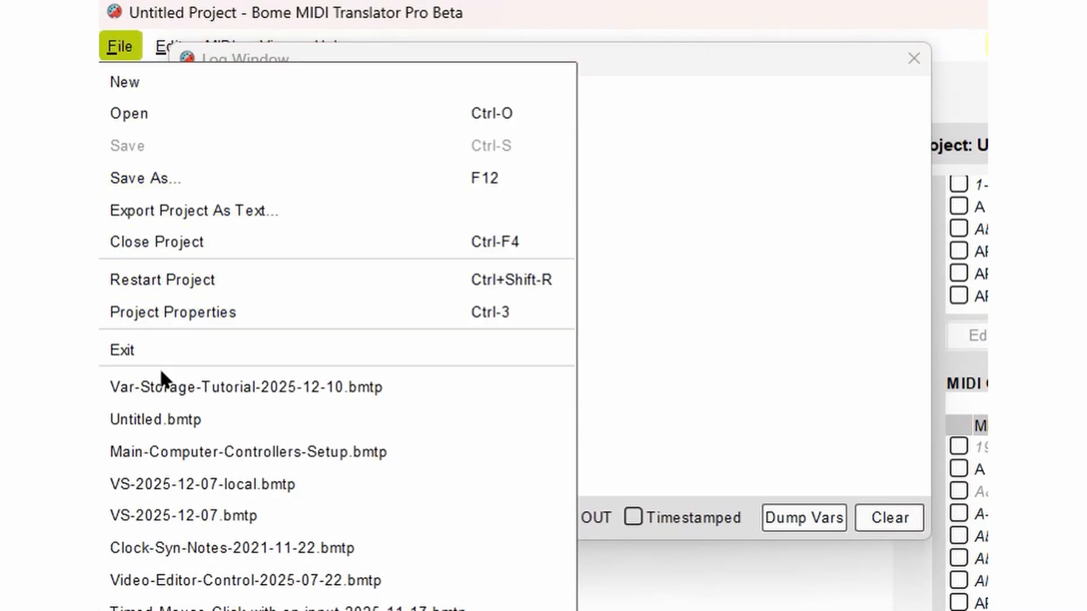
click(161, 385)
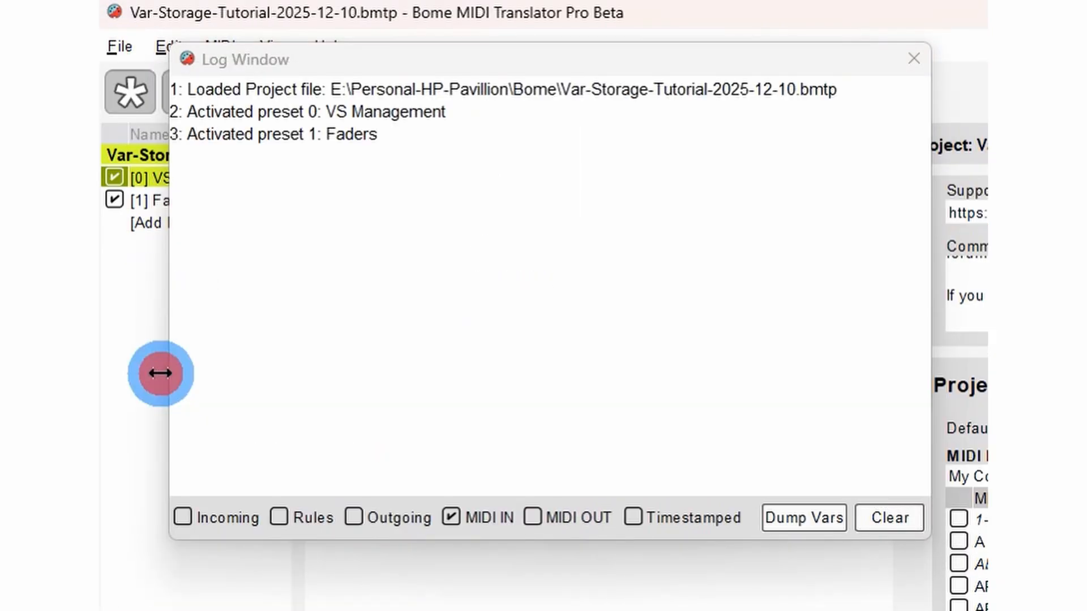
click(813, 523)
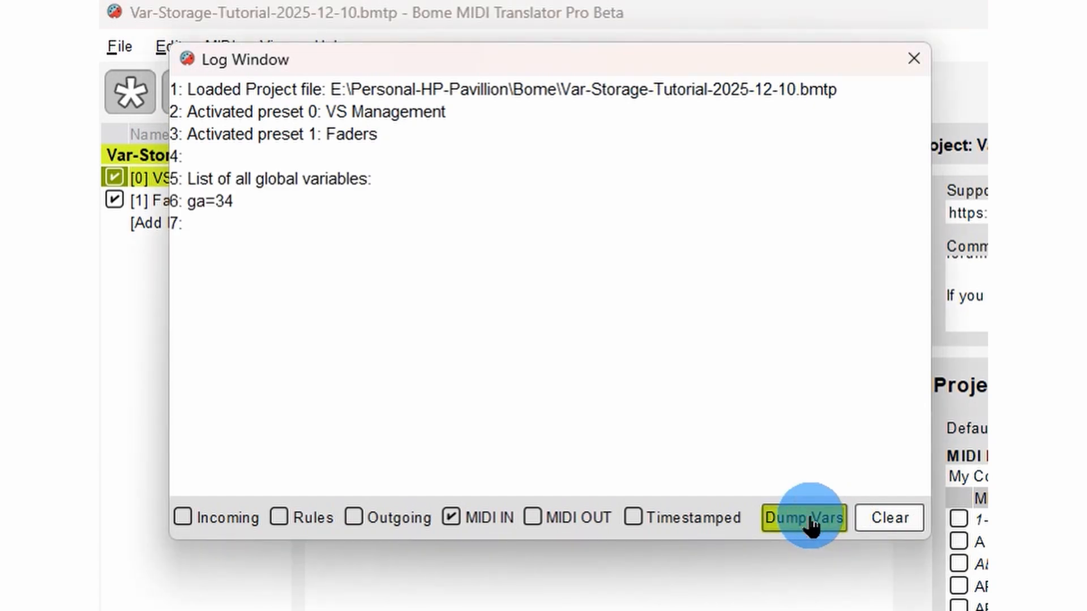